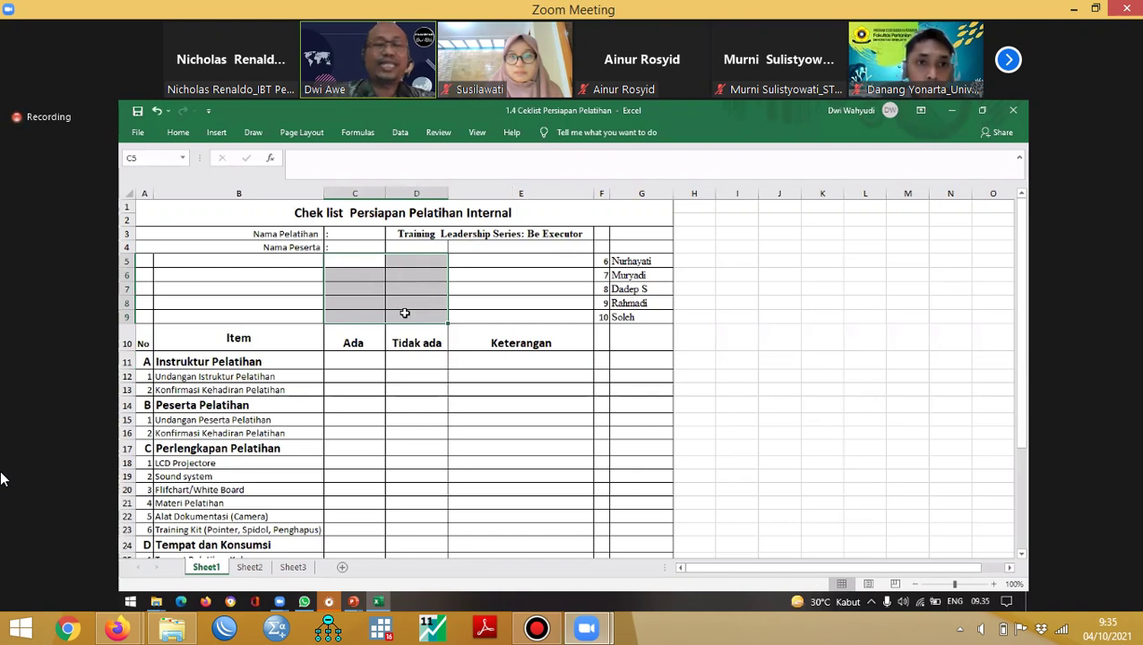
Step: Clear the remaining participant numbers and names from cells F5:G9 of the checklist
{"action": "left_click_drag", "start_coordinate": [602, 261], "coordinate": [629, 316]}
{"action": "key", "text": "Delete"}
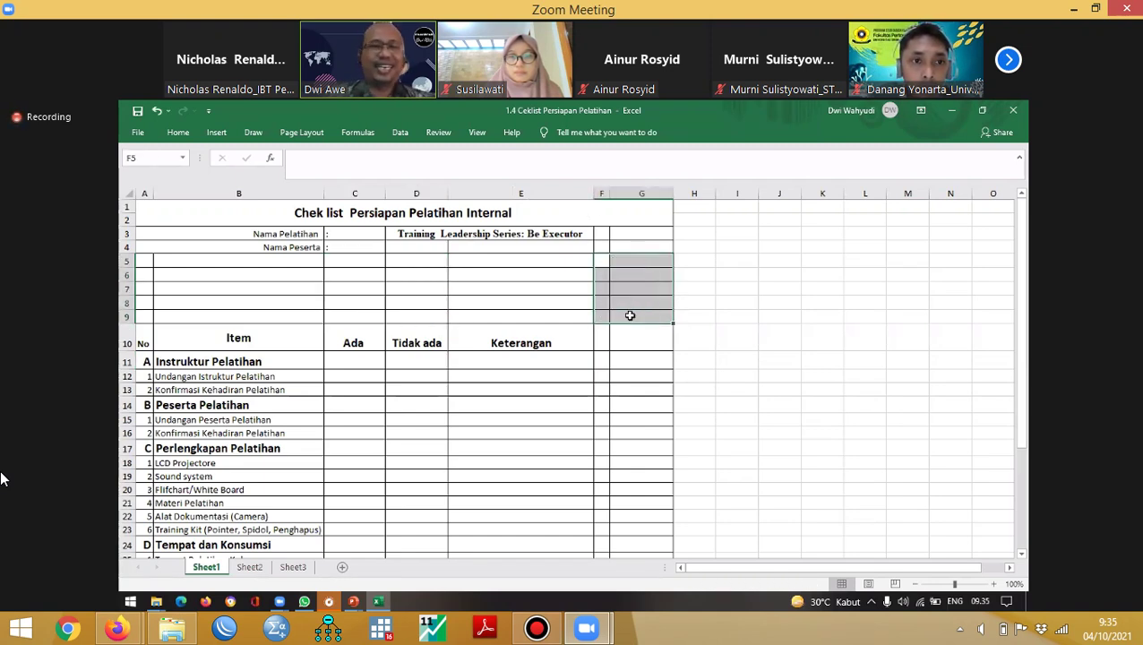
Step: Examine the checklist's item sections, from Instruktur Pelatihan down to Pelaksanaan, and return to the header
{"action": "scroll", "coordinate": [336, 407], "scroll_direction": "down", "scroll_amount": 1}
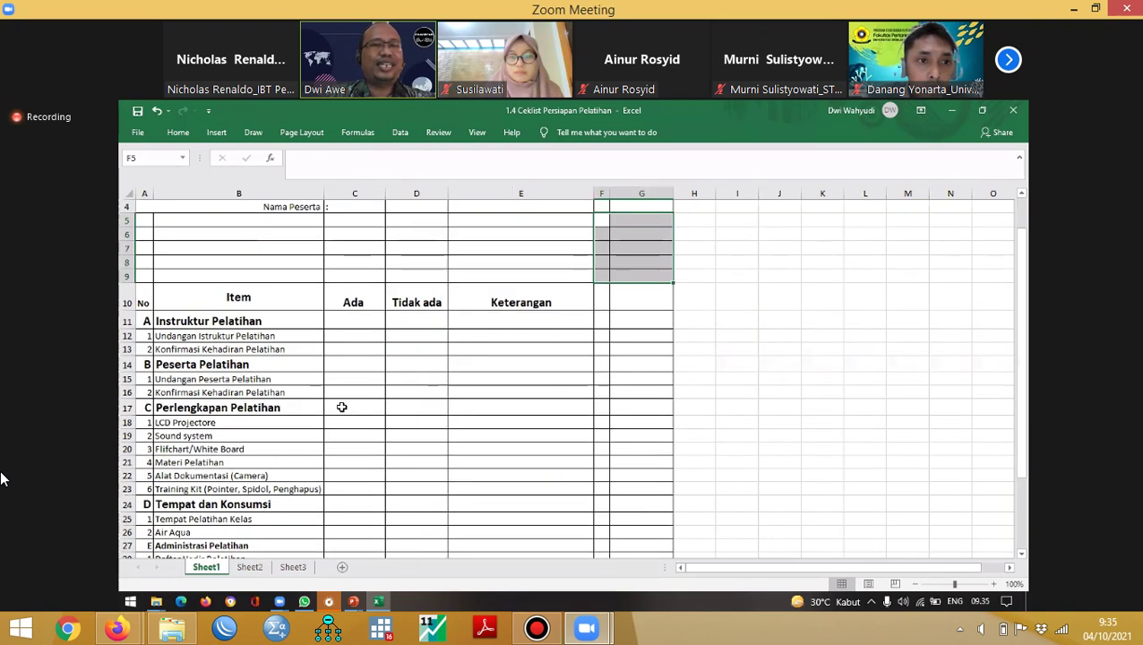
{"action": "left_click", "coordinate": [359, 335]}
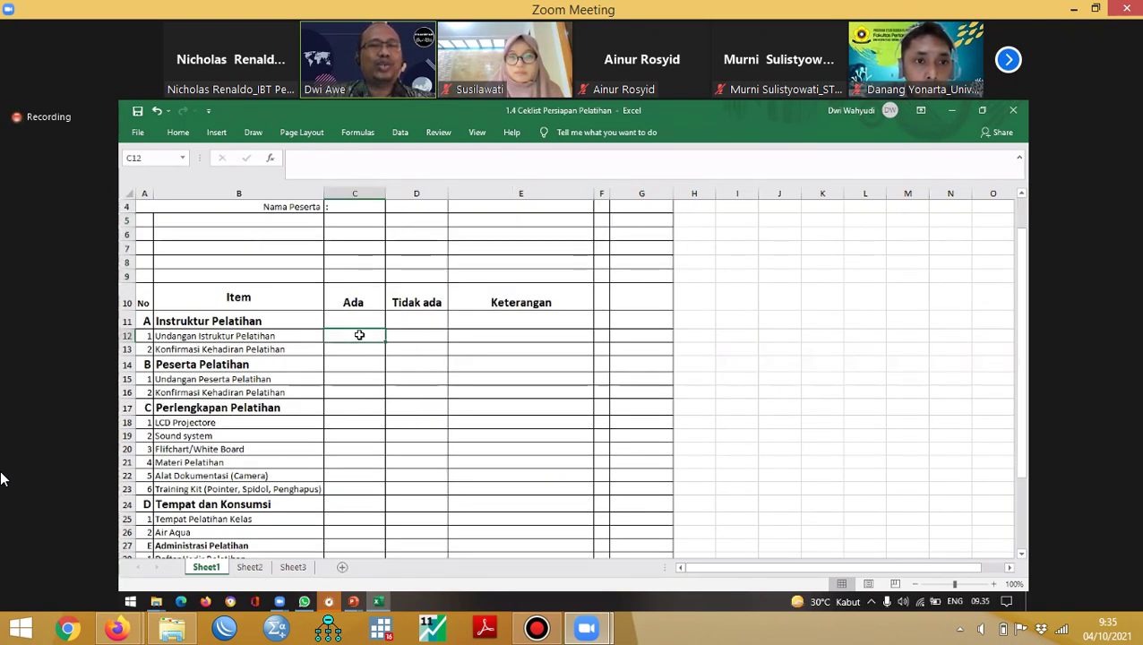
{"action": "left_click", "coordinate": [360, 349]}
{"action": "left_click", "coordinate": [357, 381]}
{"action": "scroll", "coordinate": [370, 379], "scroll_direction": "up", "scroll_amount": 1}
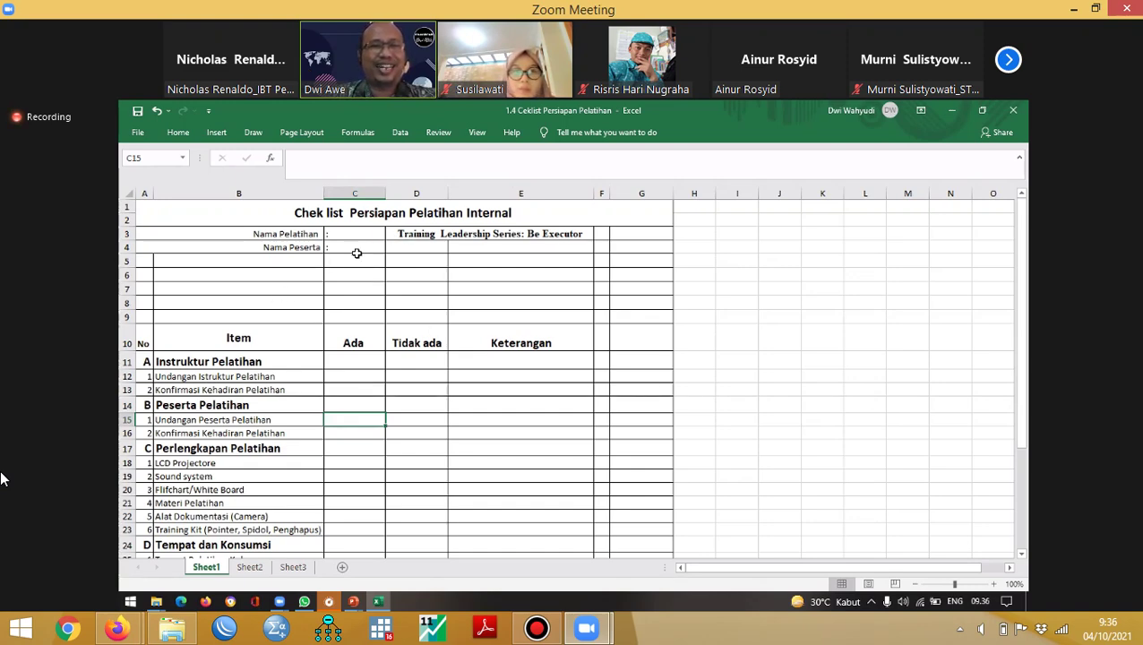
{"action": "scroll", "coordinate": [396, 303], "scroll_direction": "down", "scroll_amount": 4}
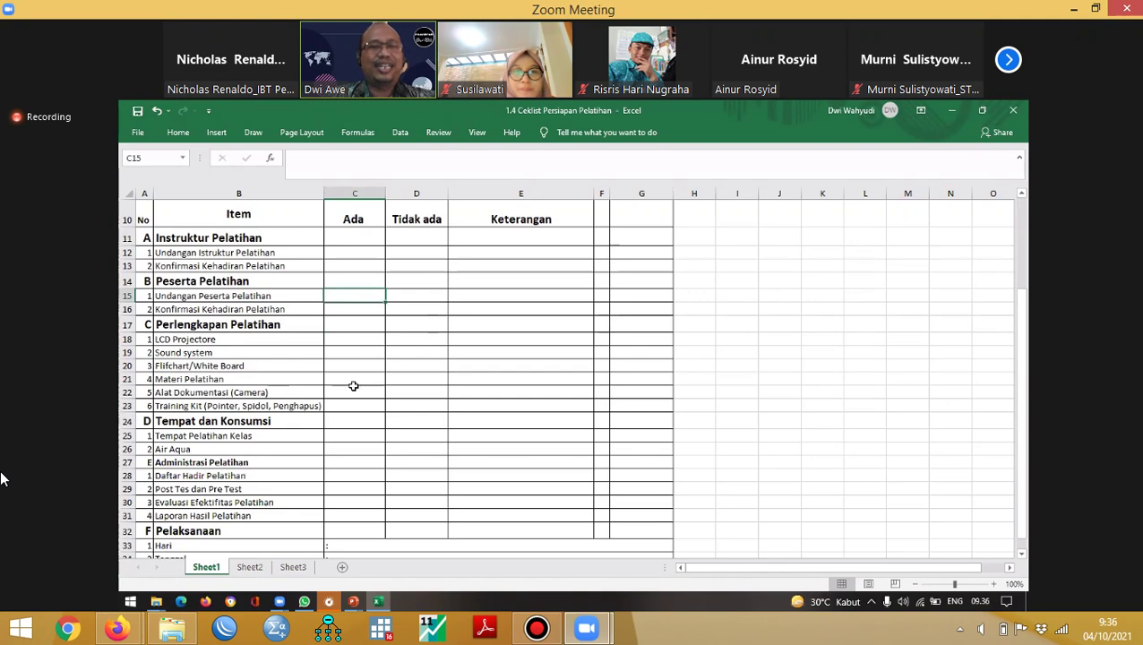
{"action": "scroll", "coordinate": [349, 443], "scroll_direction": "down", "scroll_amount": 4}
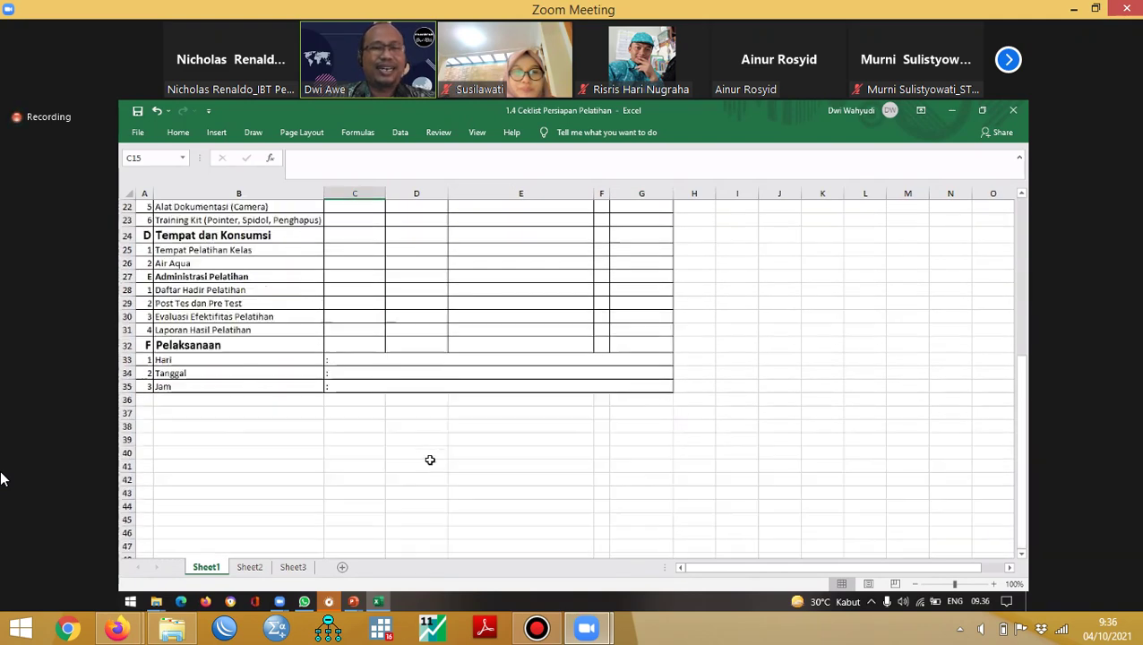
{"action": "scroll", "coordinate": [503, 421], "scroll_direction": "up", "scroll_amount": 2}
{"action": "left_click", "coordinate": [220, 450]}
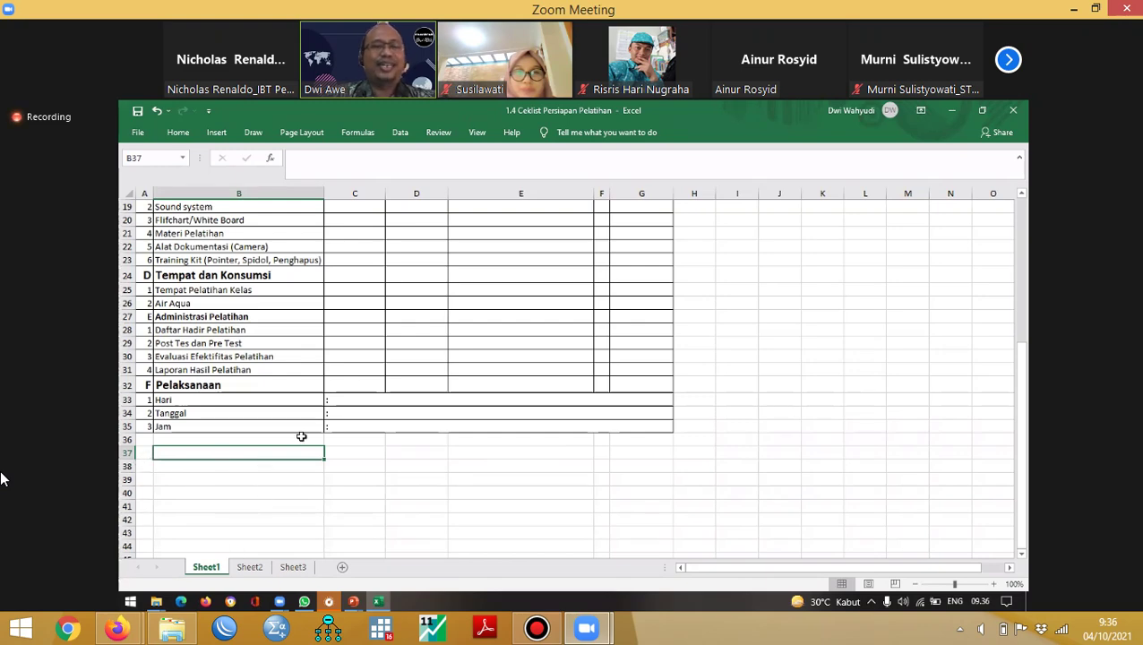
{"action": "scroll", "coordinate": [311, 453], "scroll_direction": "up", "scroll_amount": 4}
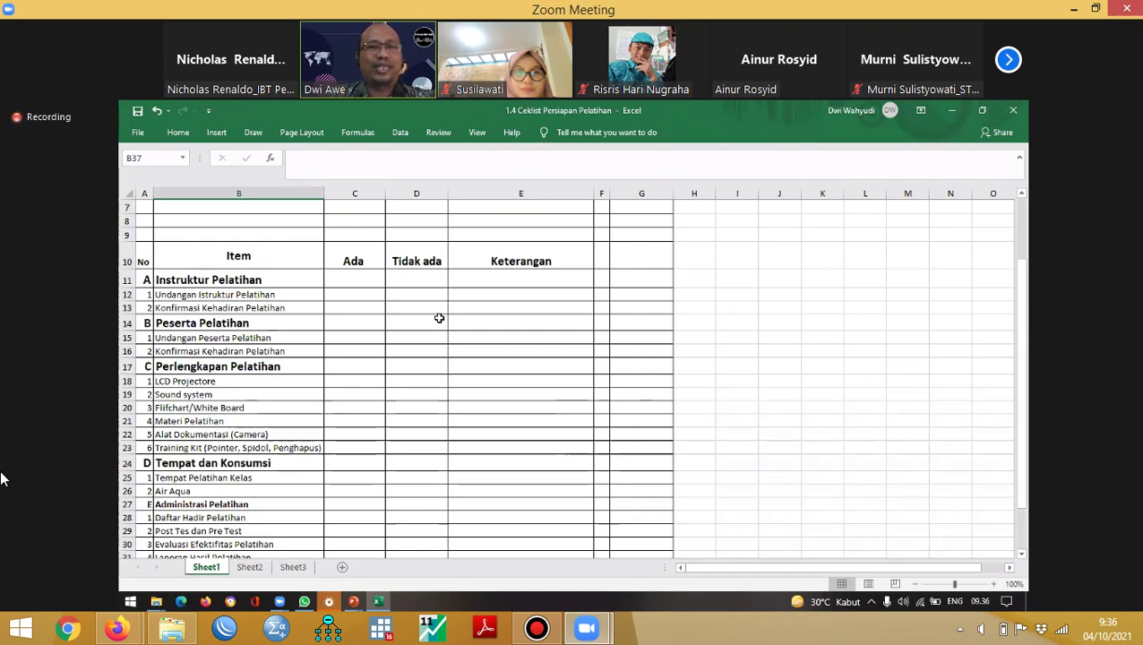
{"action": "scroll", "coordinate": [439, 318], "scroll_direction": "up", "scroll_amount": 2}
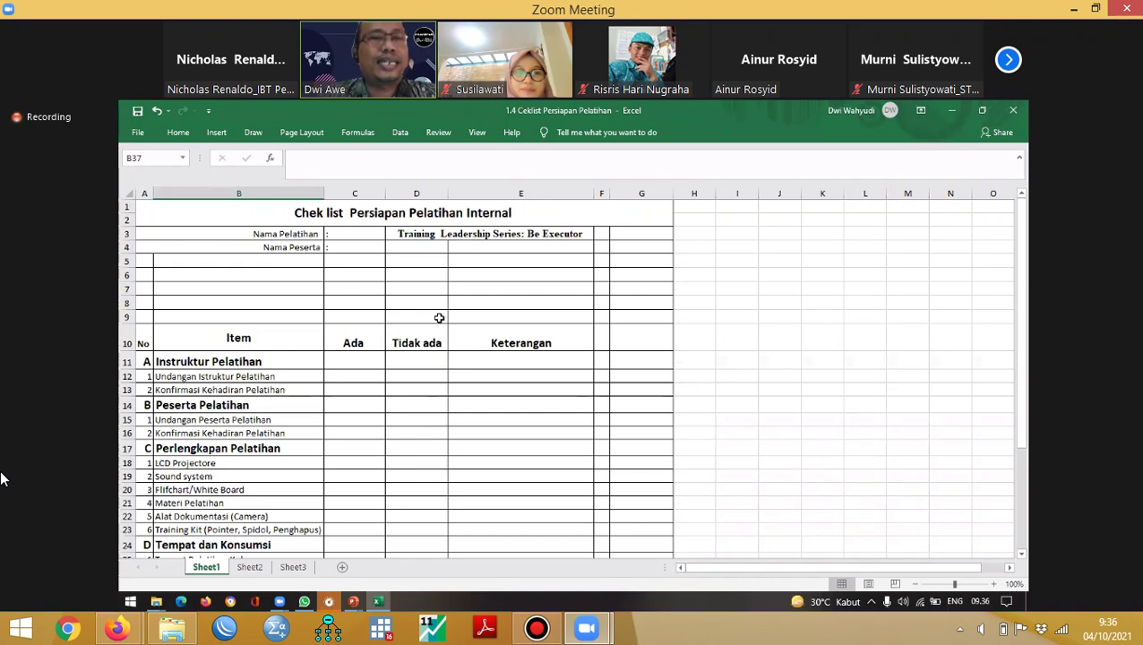
Step: Enter the label "Tanggal pelatihan" in cell B5 under Nama Peserta and align it right
{"action": "left_click", "coordinate": [296, 268]}
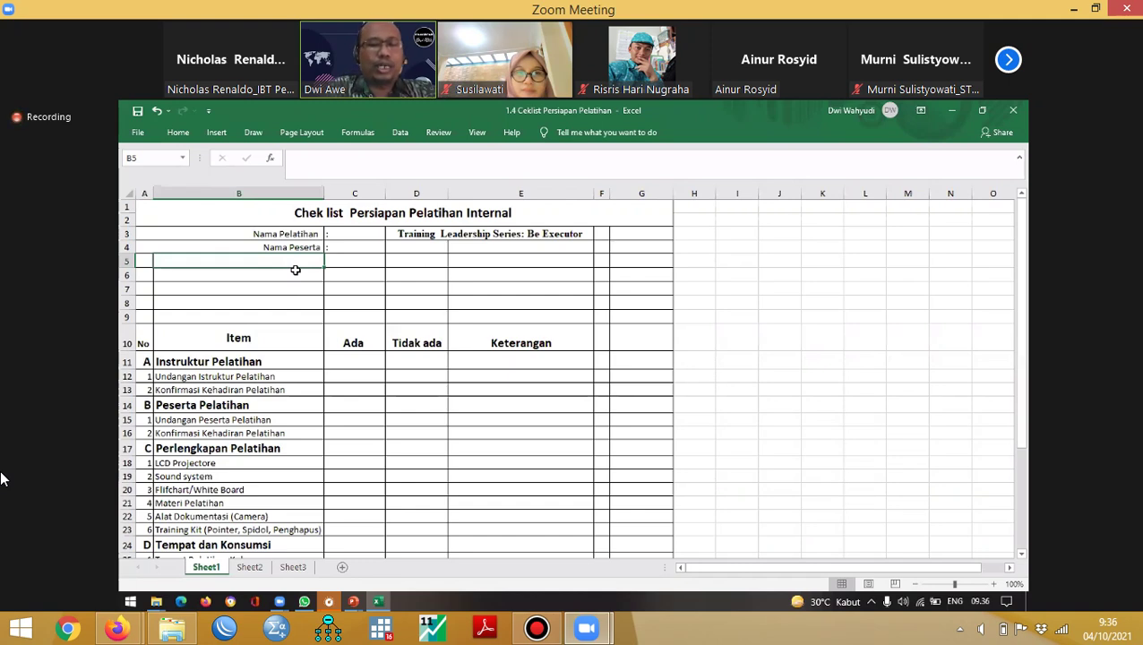
{"action": "type", "text": "Tanb"}
{"action": "key", "text": "BackSpace"}
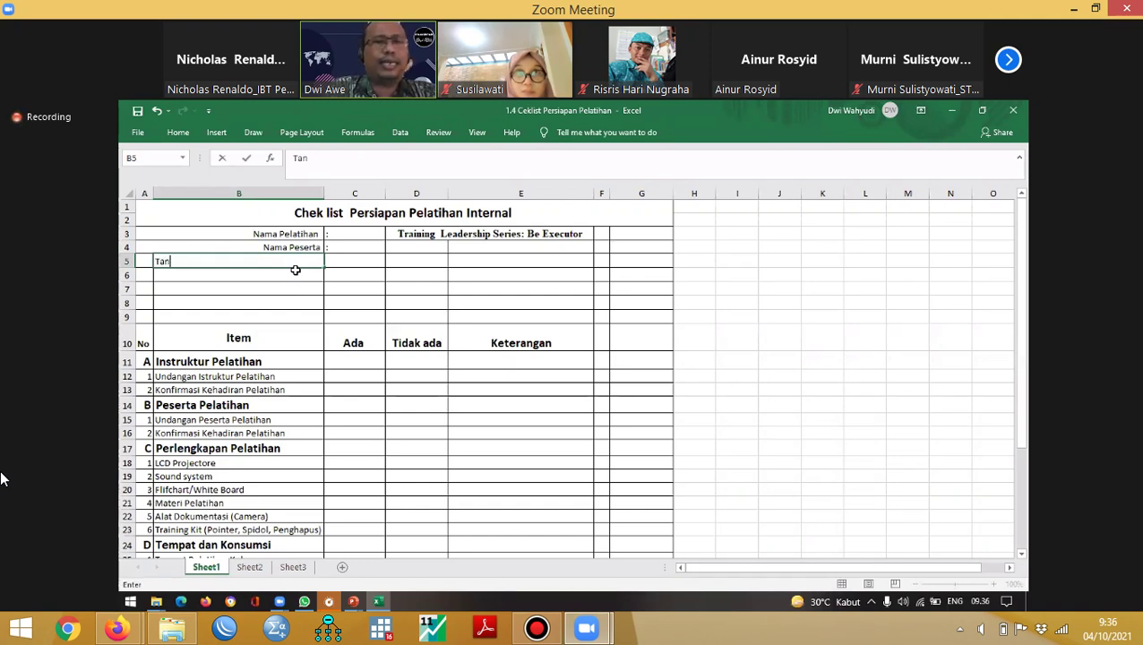
{"action": "type", "text": "ggal pelatihan"}
{"action": "key", "text": "Return"}
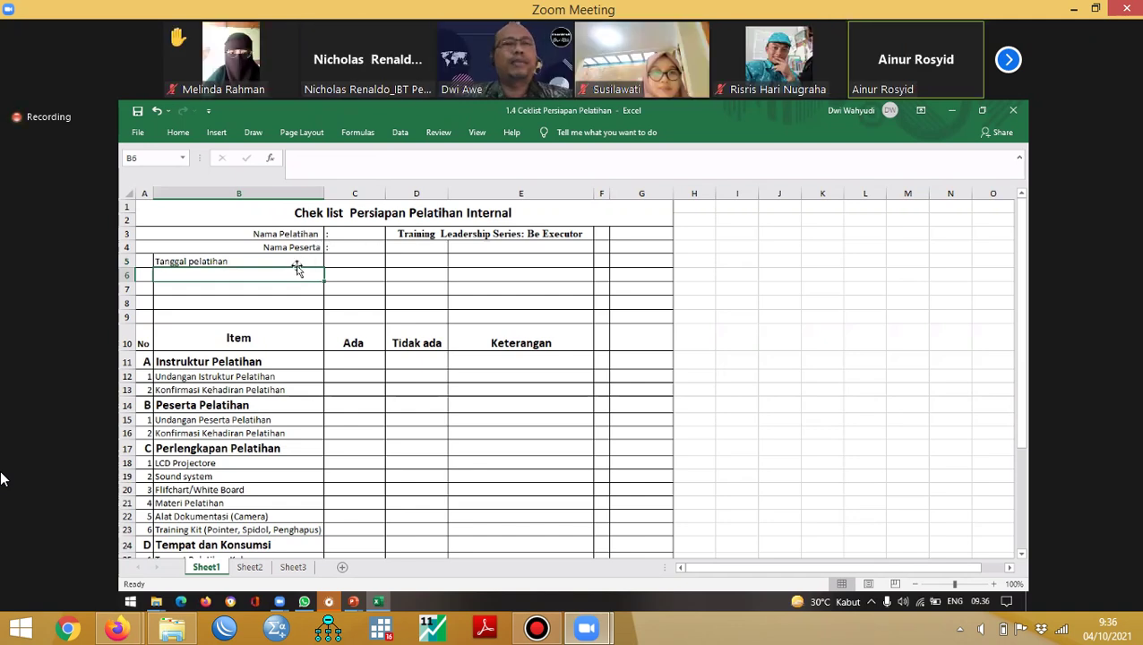
{"action": "left_click", "coordinate": [295, 262]}
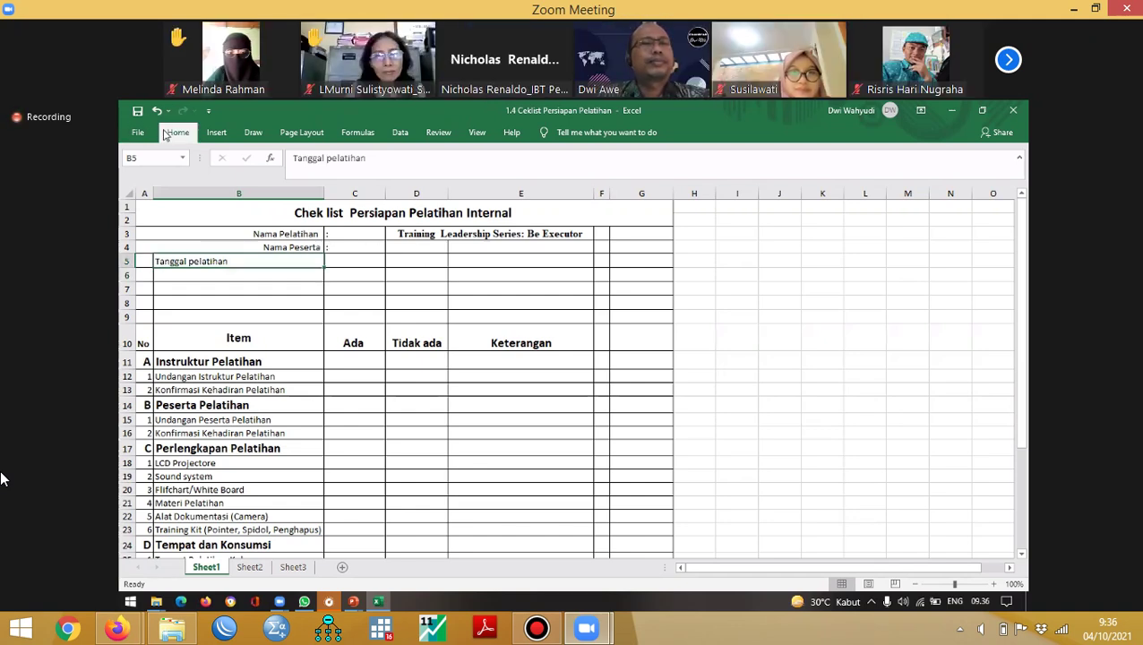
{"action": "left_click", "coordinate": [177, 132]}
{"action": "left_click", "coordinate": [382, 177]}
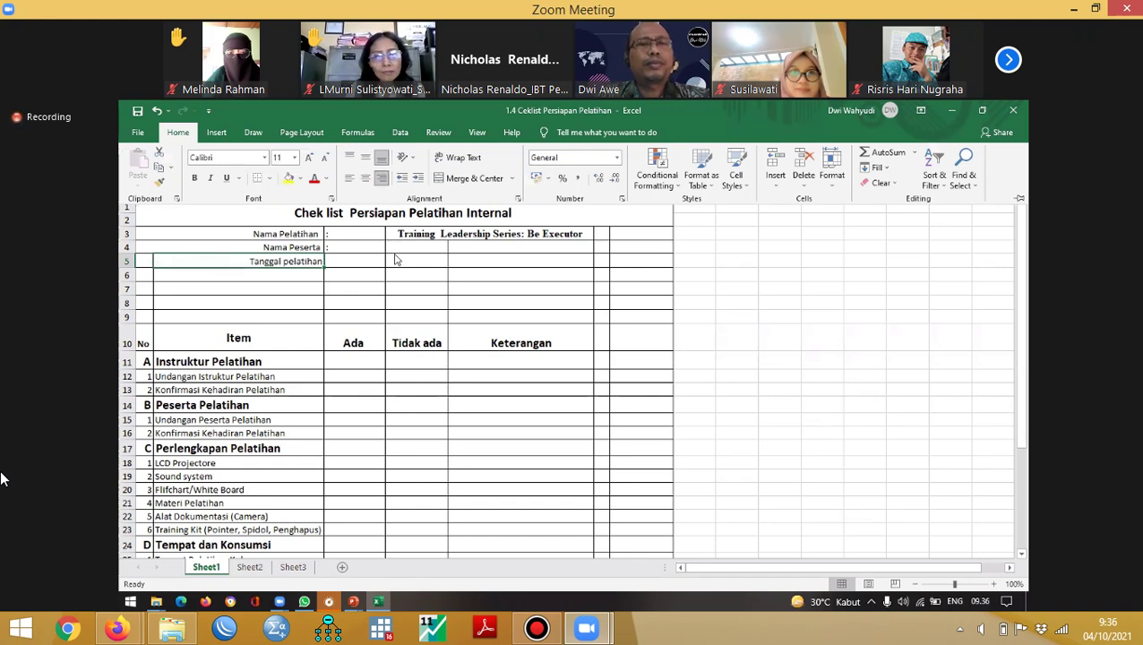
{"action": "left_click", "coordinate": [350, 262]}
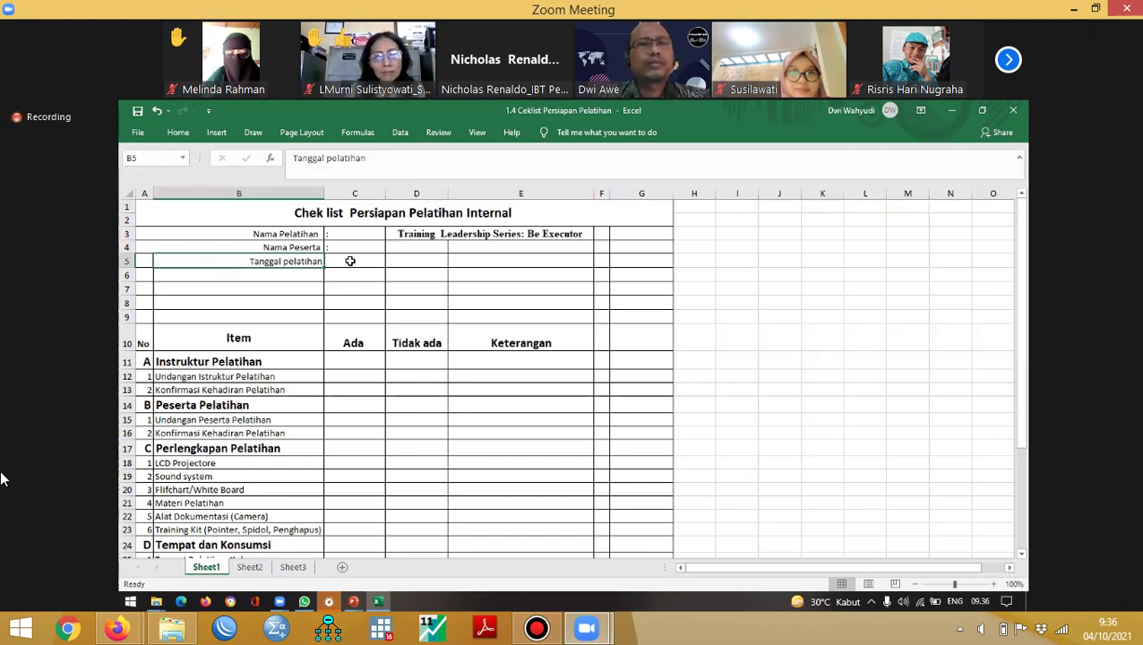
{"action": "type", "text": ":"}
{"action": "key", "text": "Return"}
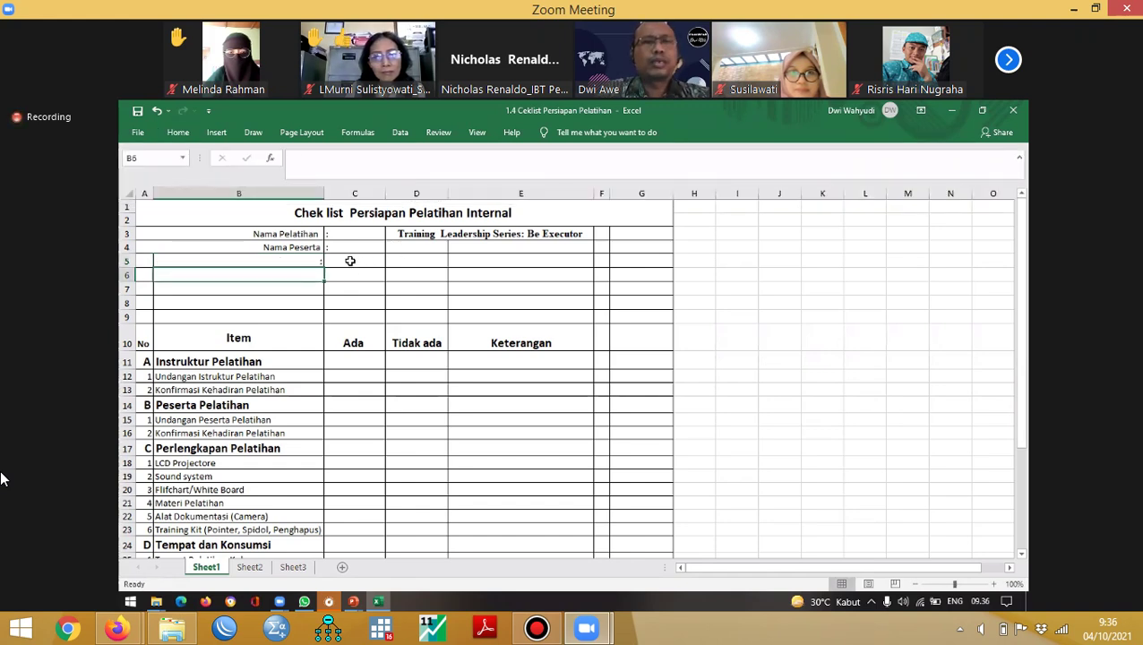
{"action": "left_click", "coordinate": [157, 110]}
Step: Enter a colon in cell C5 beside the Tanggal pelatihan label
{"action": "left_click", "coordinate": [367, 260]}
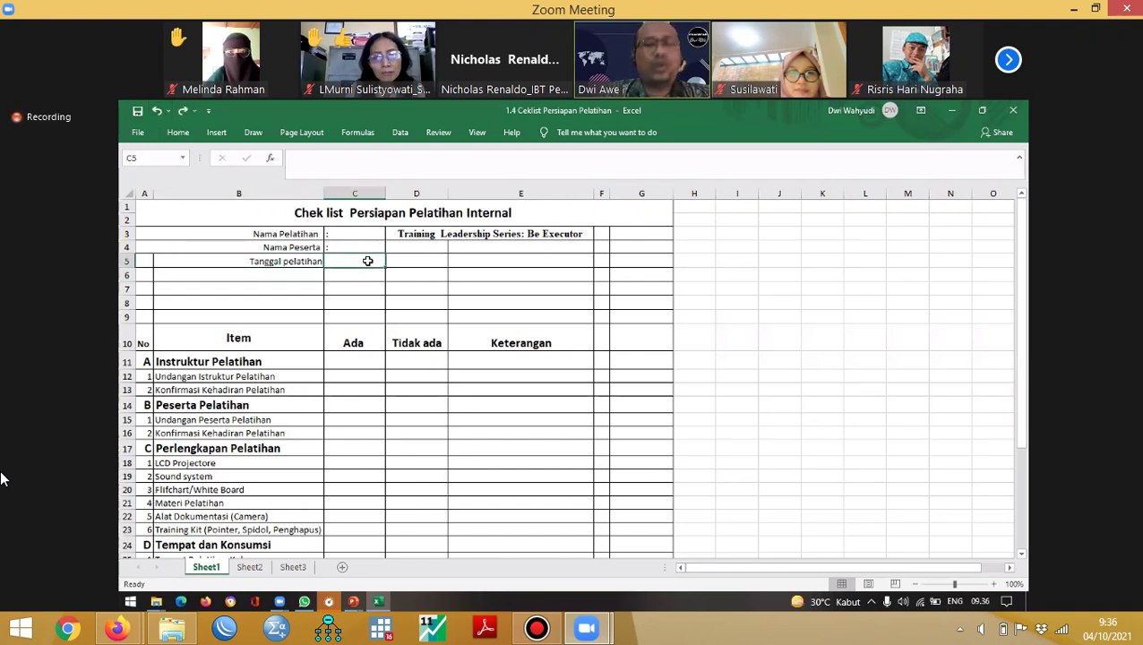
{"action": "type", "text": ":"}
{"action": "key", "text": "Return"}
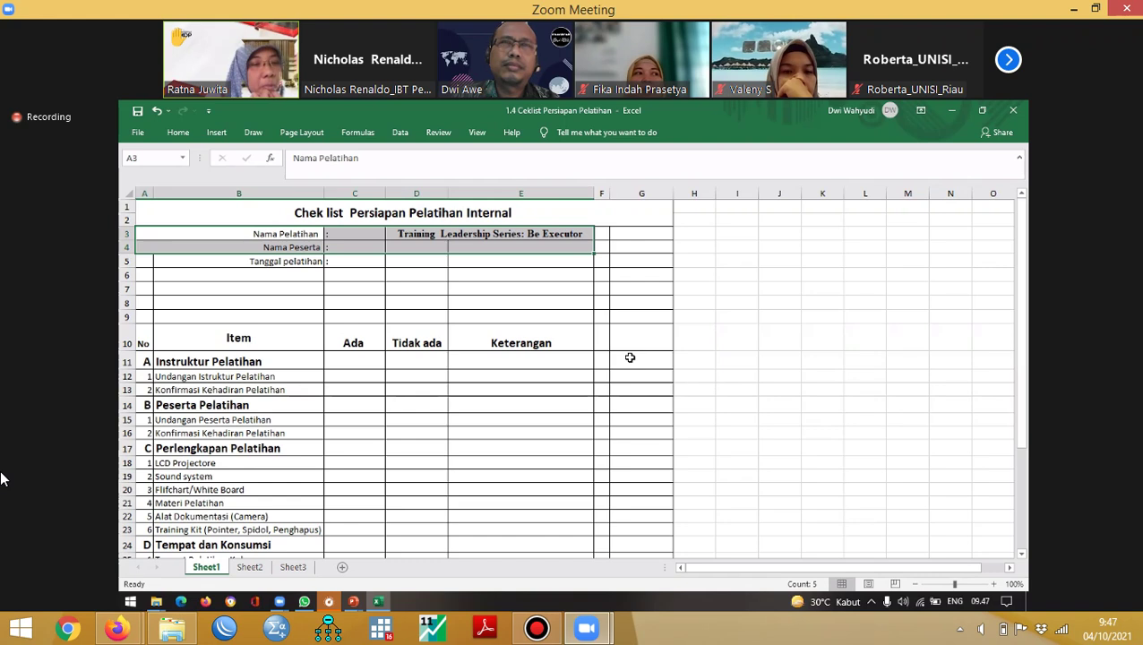
{"action": "scroll", "coordinate": [559, 331], "scroll_direction": "down", "scroll_amount": 2}
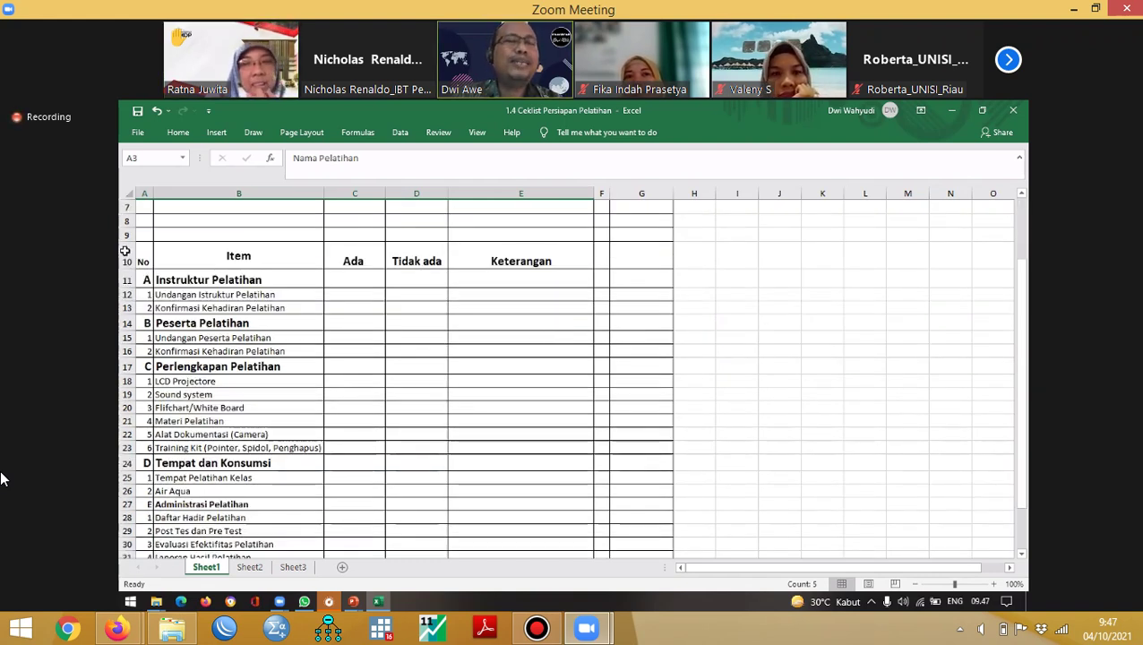
{"action": "left_click", "coordinate": [349, 382]}
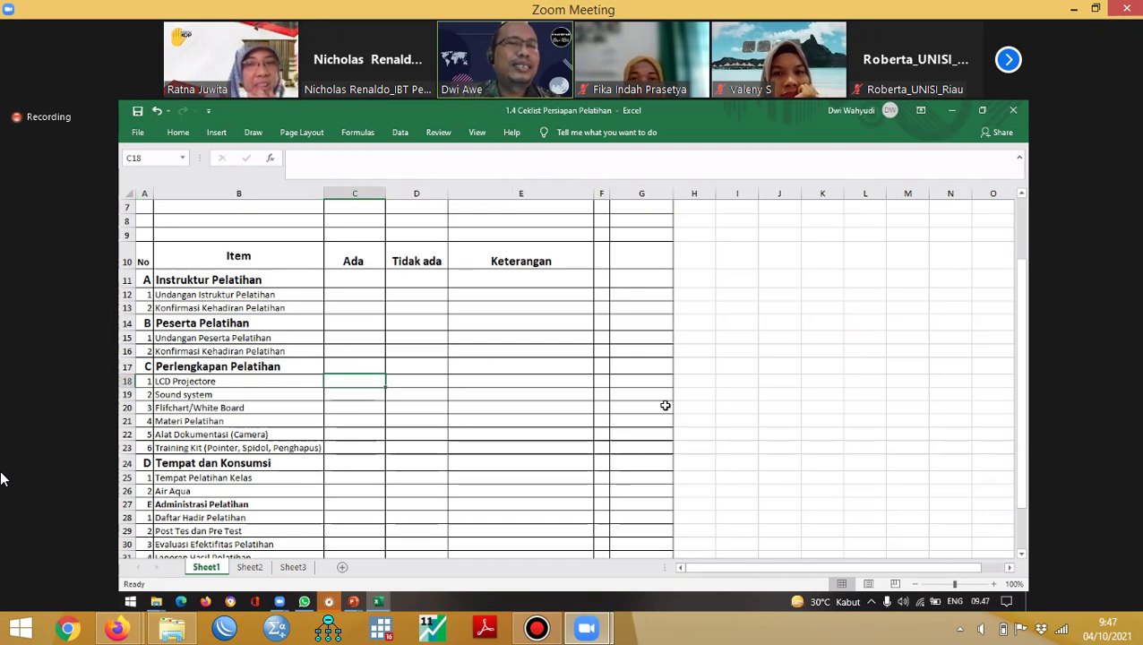
{"action": "scroll", "coordinate": [244, 409], "scroll_direction": "up", "scroll_amount": 2}
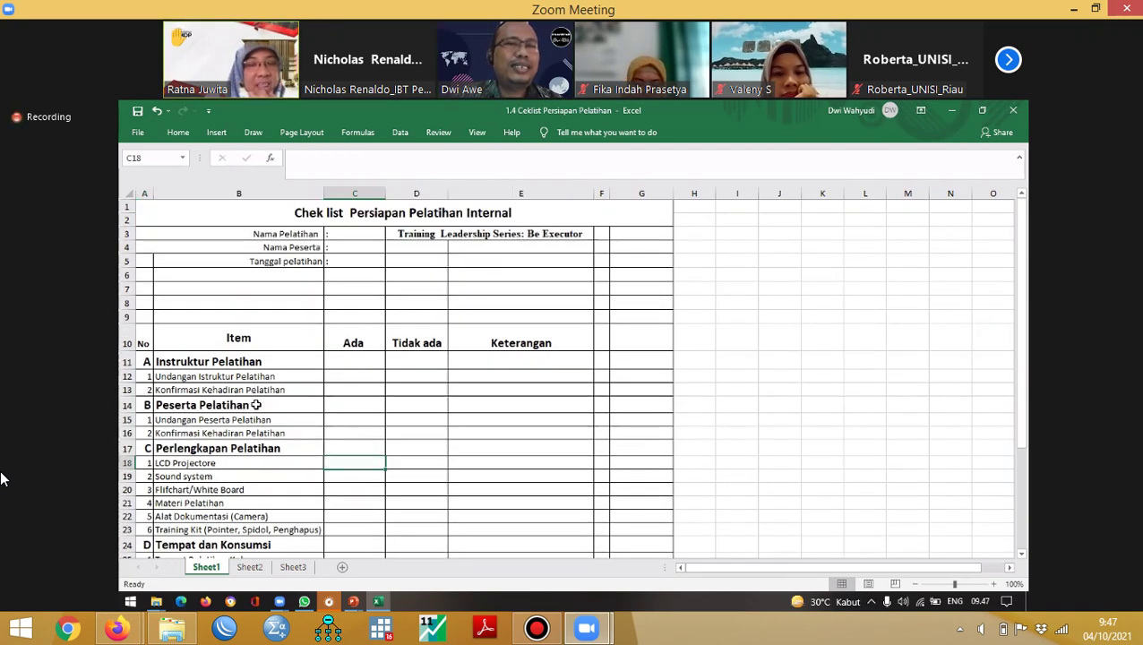
{"action": "left_click", "coordinate": [365, 382]}
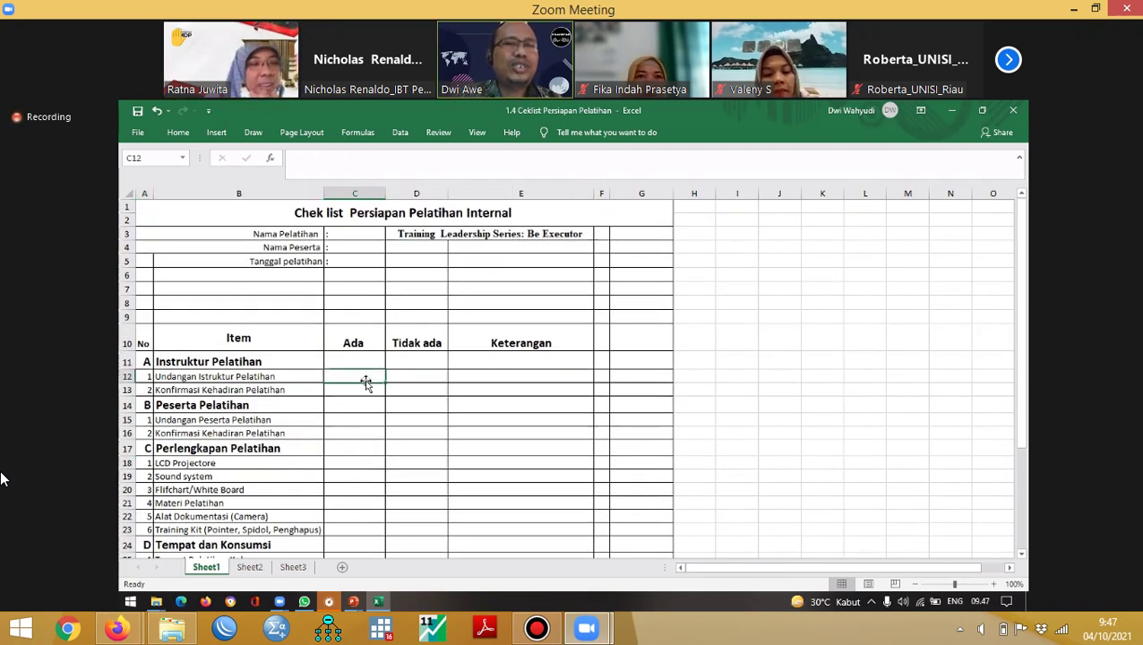
{"action": "scroll", "coordinate": [365, 382], "scroll_direction": "down", "scroll_amount": 2}
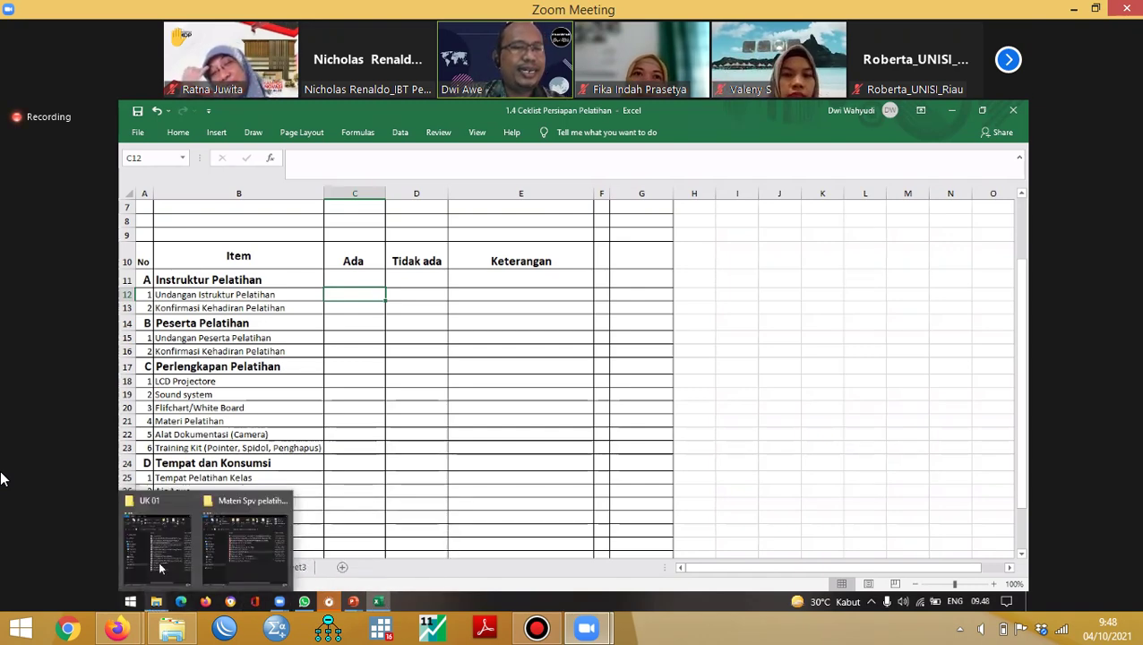
Step: Switch to the UK 01 folder in File Explorer and open the presentation 1.1 Analisa UK 1
{"action": "left_click", "coordinate": [283, 484]}
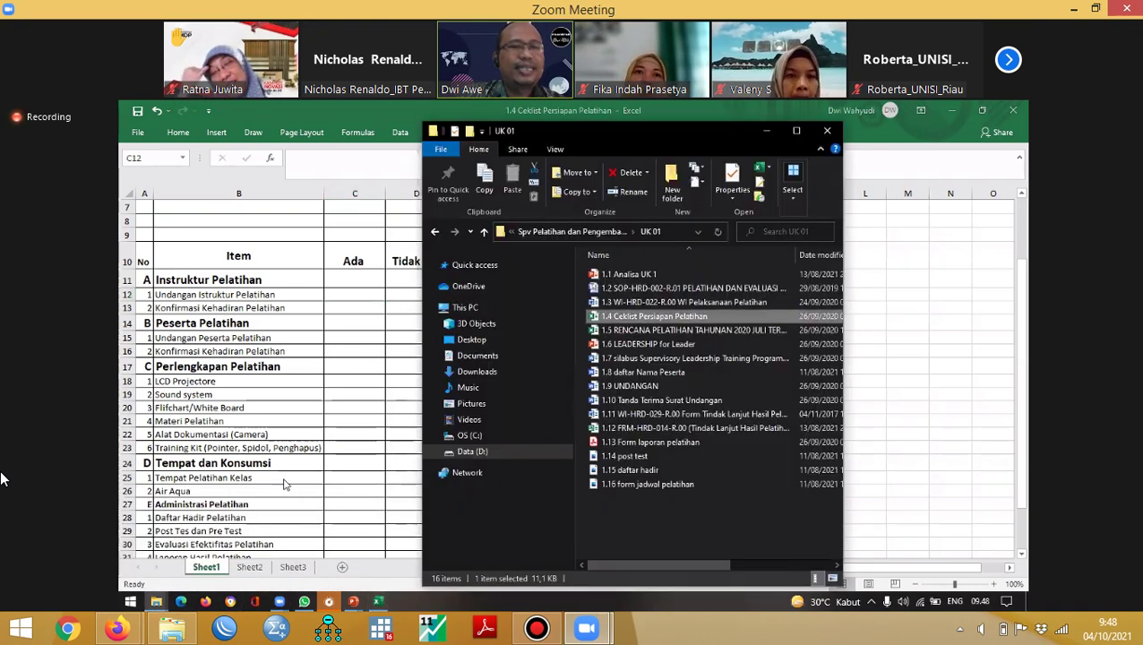
{"action": "left_click", "coordinate": [700, 344]}
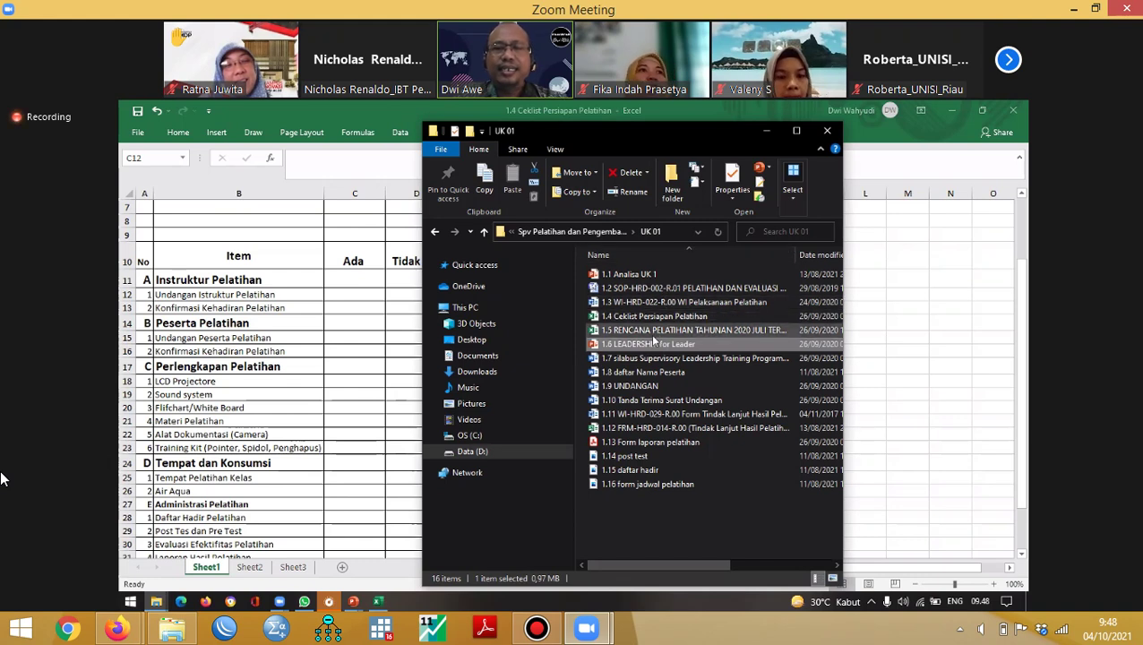
{"action": "left_click", "coordinate": [654, 274]}
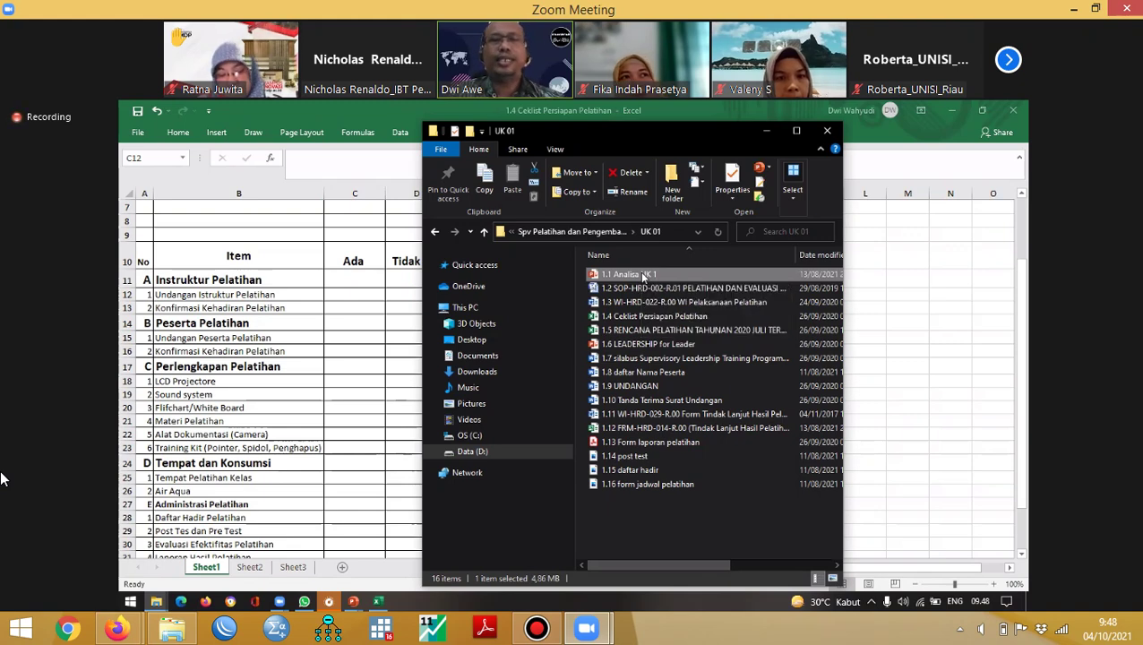
{"action": "double_click", "coordinate": [642, 275]}
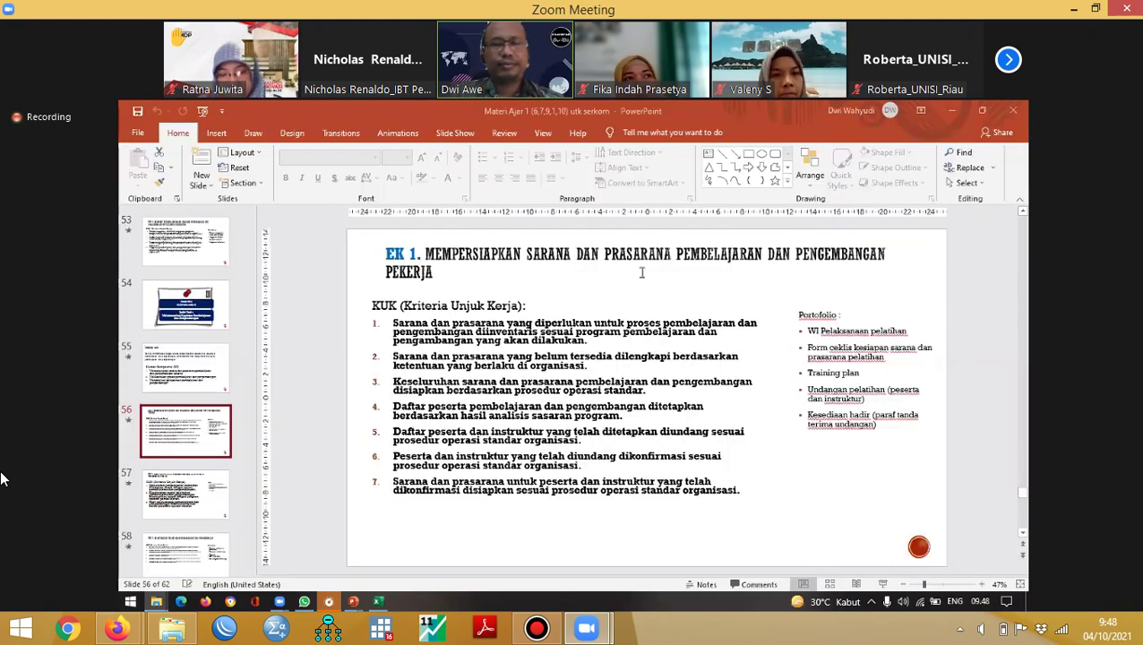